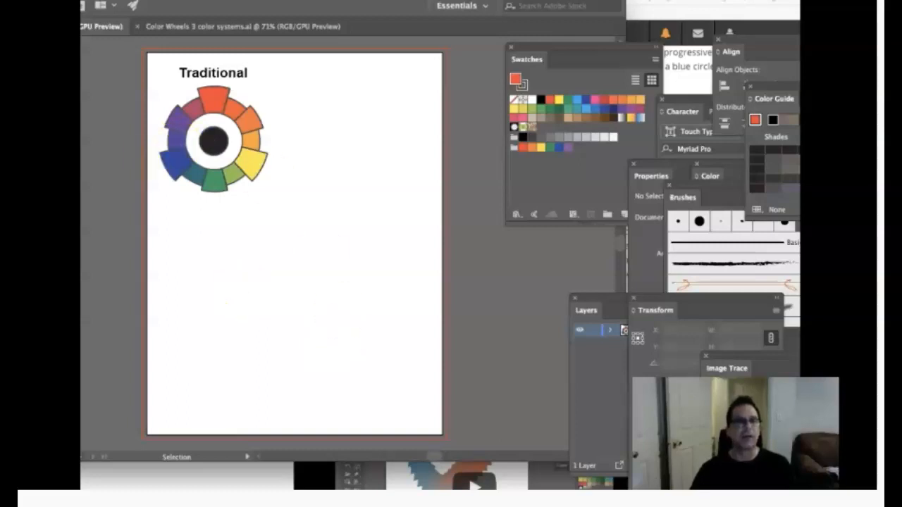
Draw a square about 0.72 in wide on the empty area below the Traditional color wheel.
left_click(14, 139)
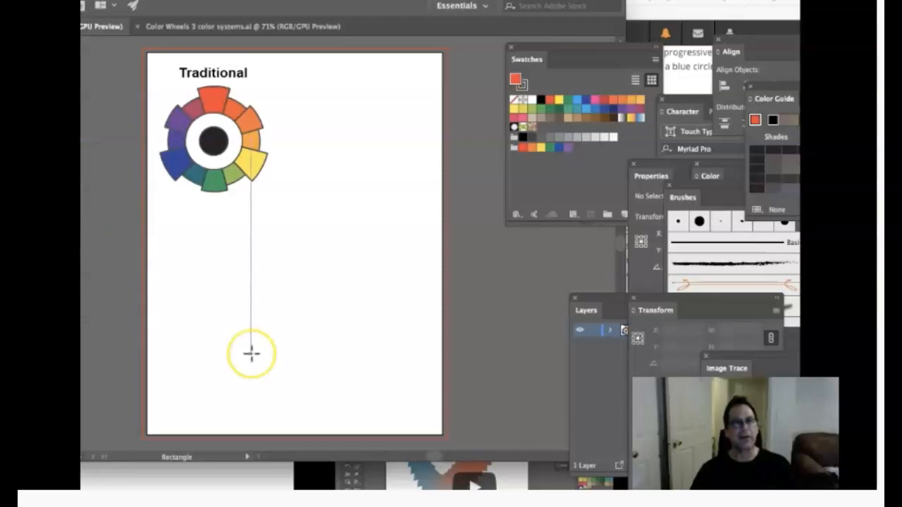
left_click_drag(171, 228, 192, 255)
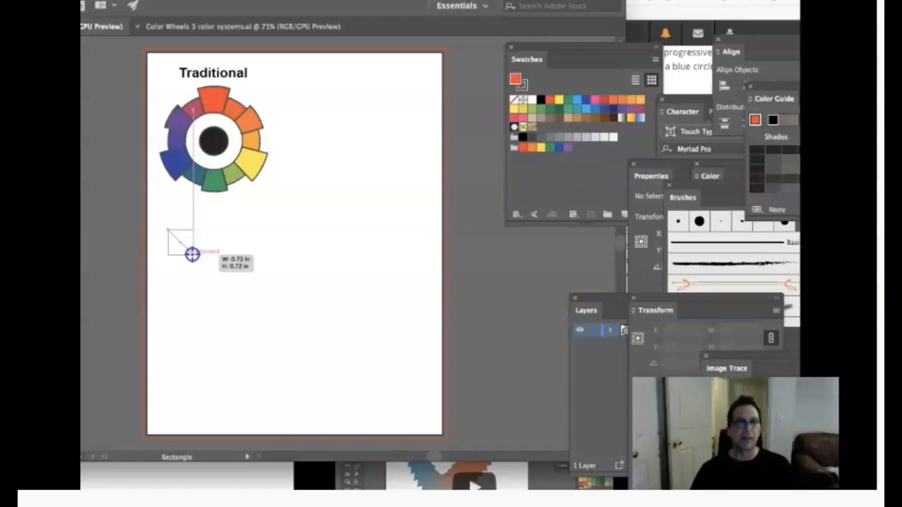
left_click_drag(192, 254, 191, 254)
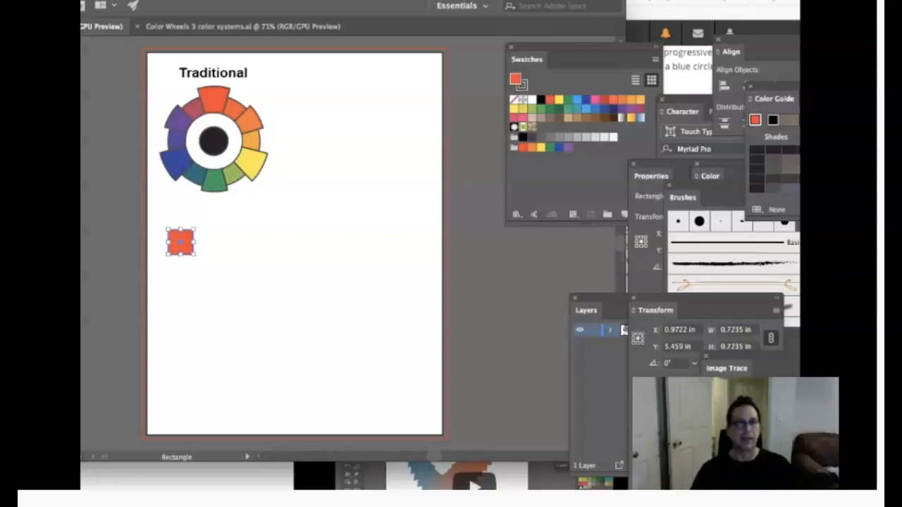
Give the new square no fill and a black stroke, and deselect it.
key("/")
key("x")
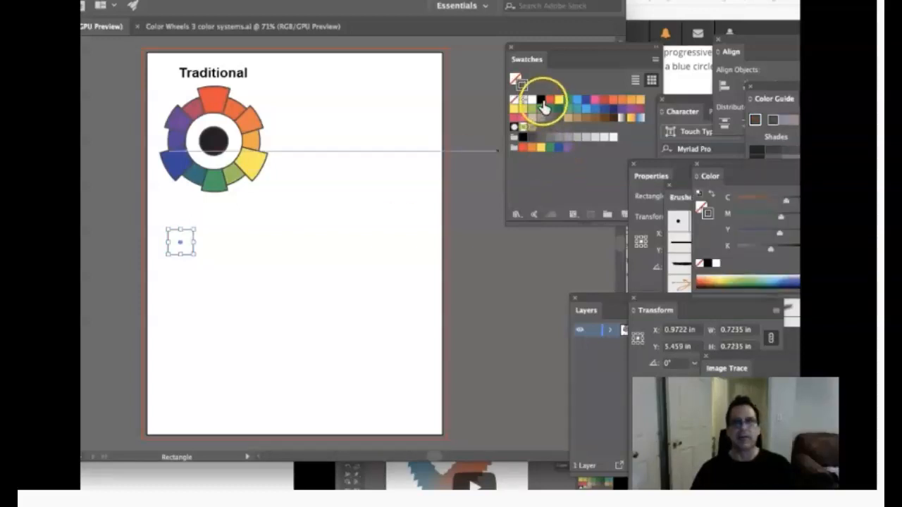
left_click(544, 104)
left_click(504, 182)
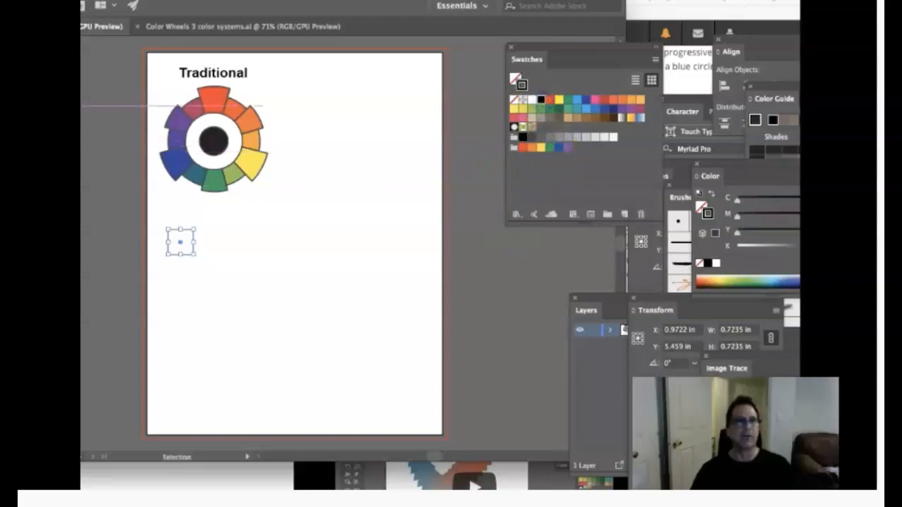
left_click(254, 270)
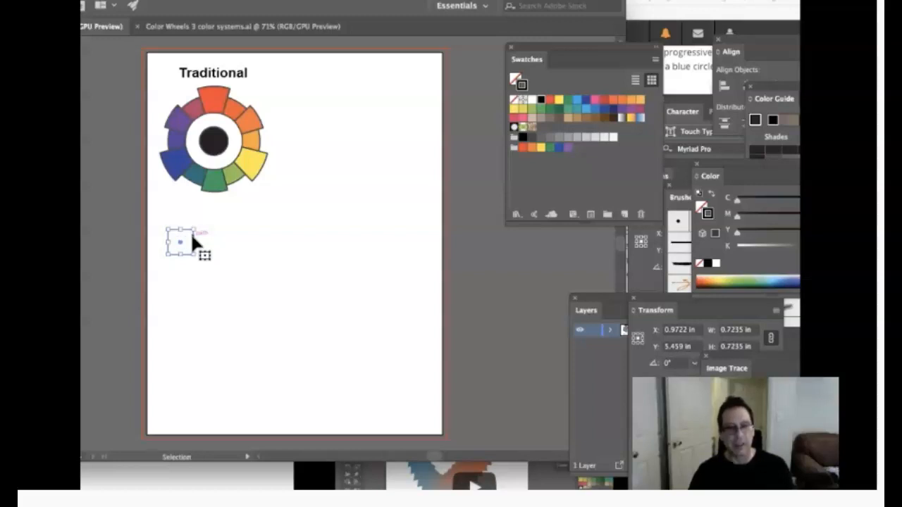
Duplicate the square into a row of three, and repeat that row downward to form a grid of five rows.
left_click_drag(193, 241, 228, 243)
key("super+d")
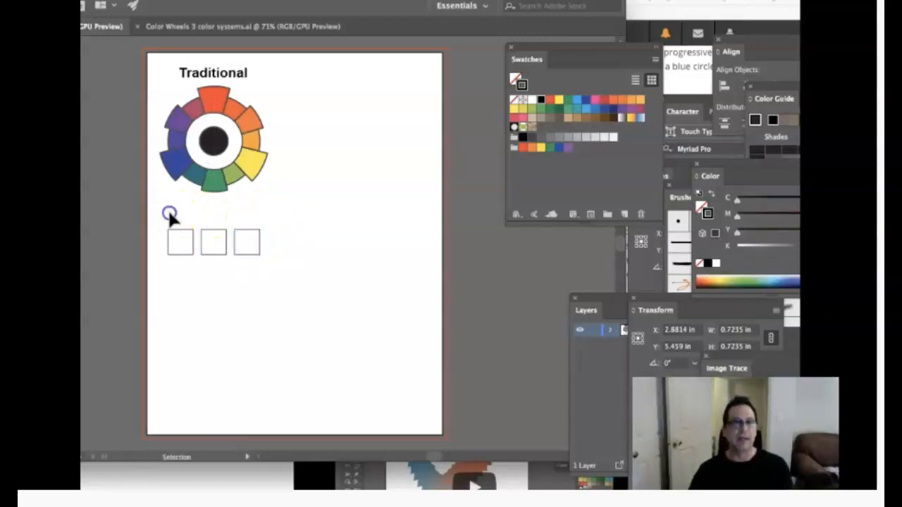
left_click(156, 215)
left_click_drag(278, 258, 277, 259)
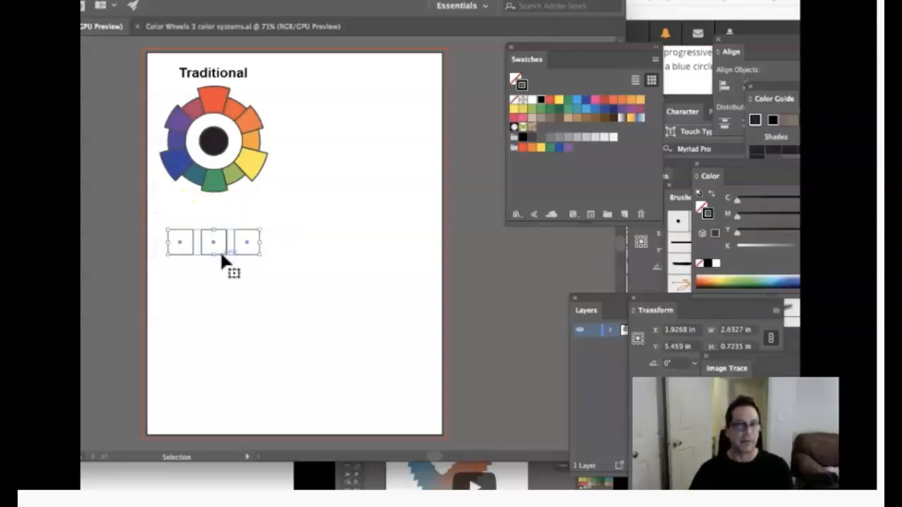
left_click_drag(222, 255, 222, 291)
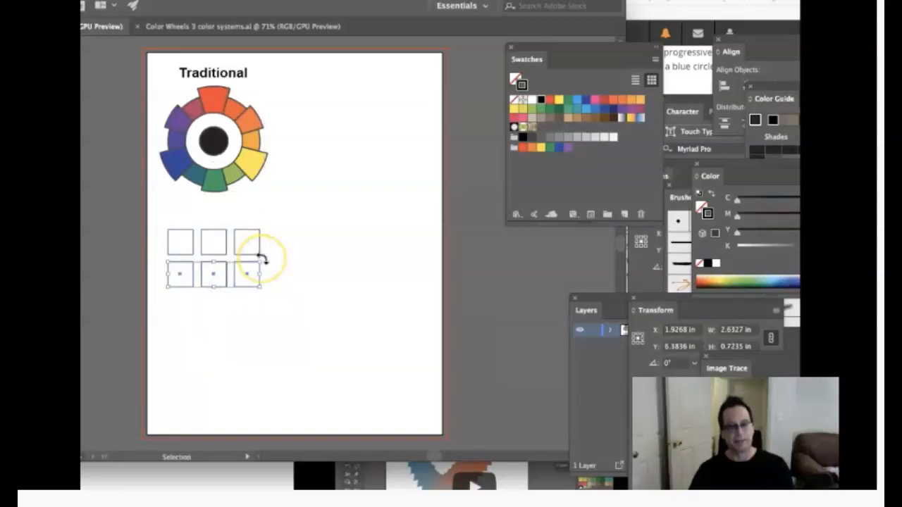
key("super+d")
key("super+d")
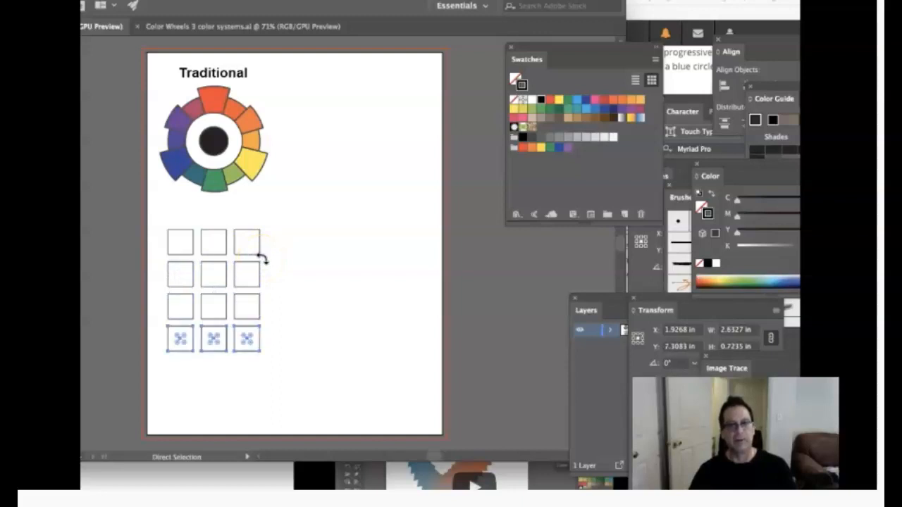
key("super+d")
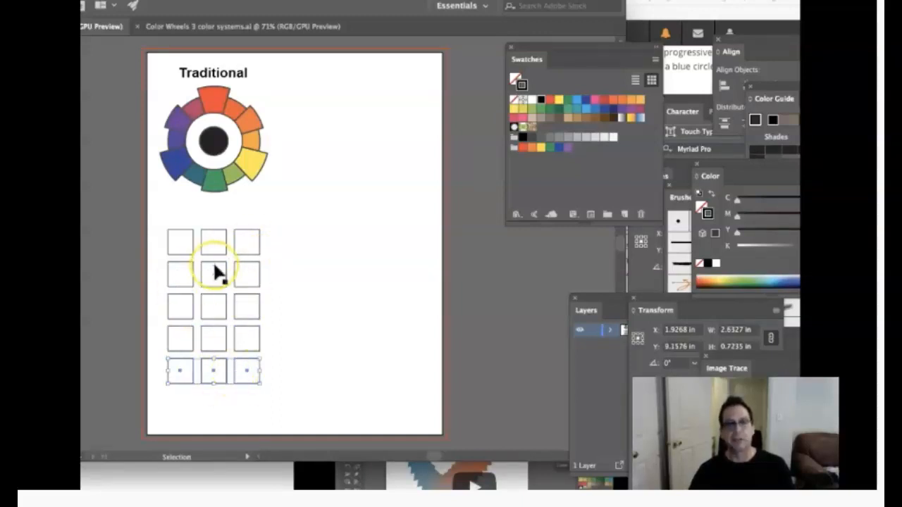
left_click(349, 224)
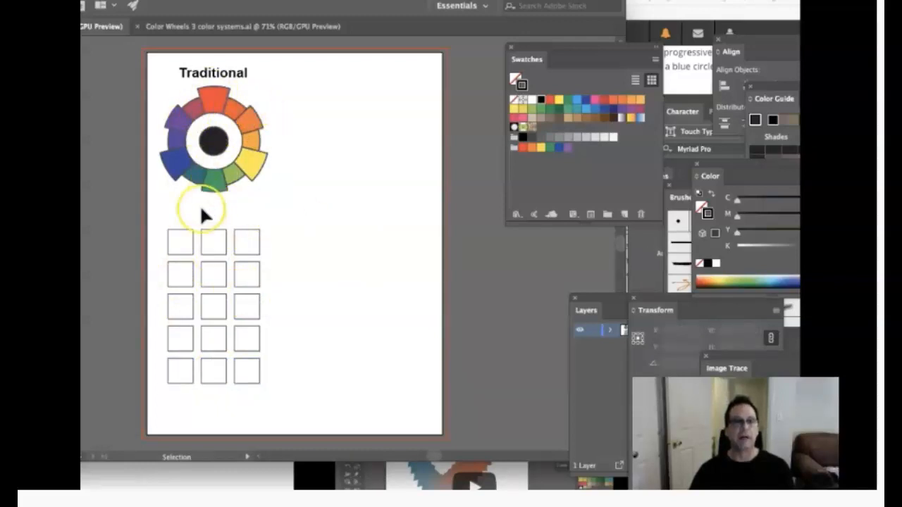
Copy the whole grid of squares horizontally to make a second, aligned grid to its right.
left_click_drag(161, 208, 273, 403)
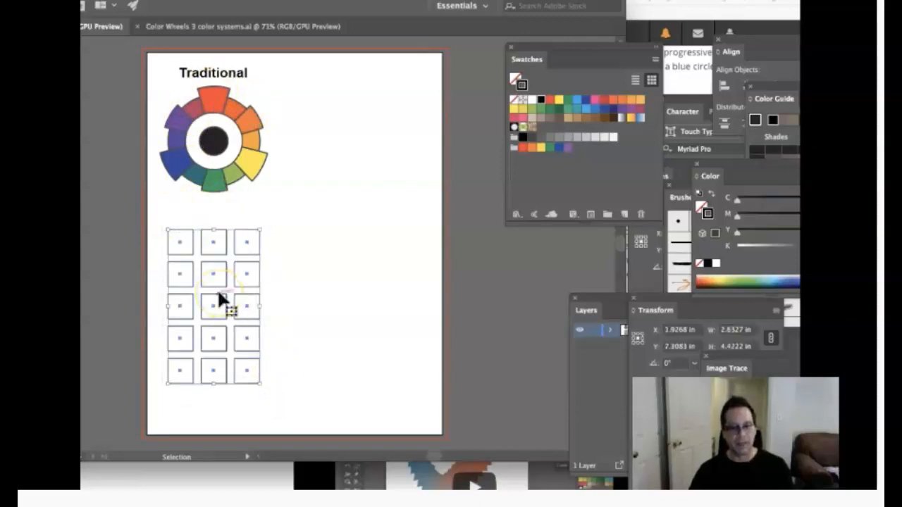
left_click_drag(219, 296, 358, 295)
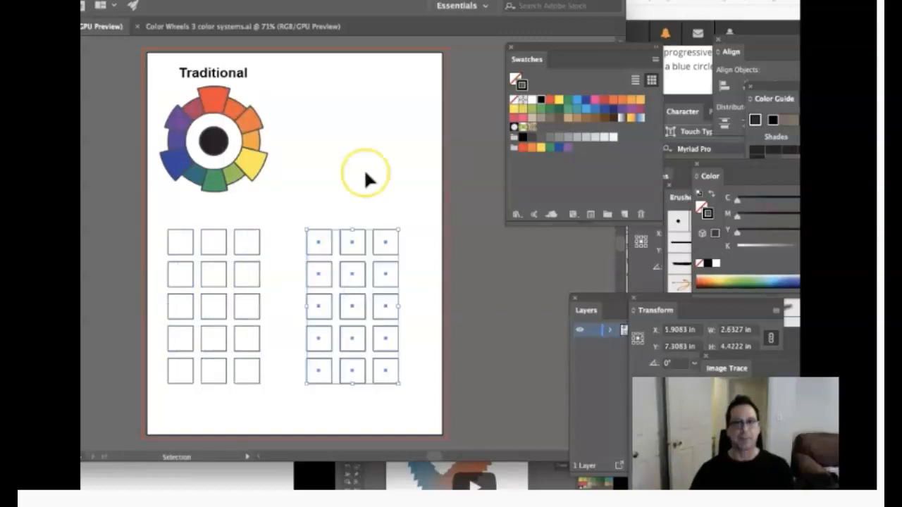
left_click(375, 149)
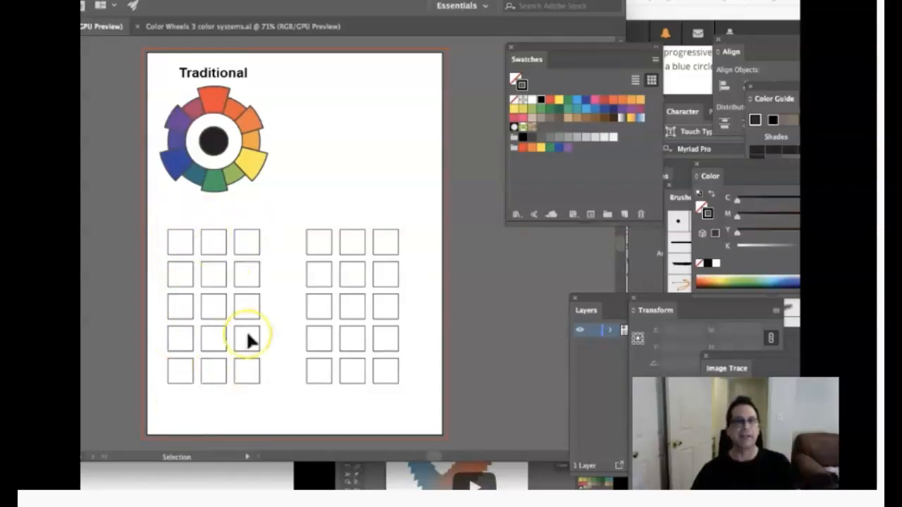
Fill the first bottom-row square of both grids with the lightest gray swatch.
left_click(553, 171)
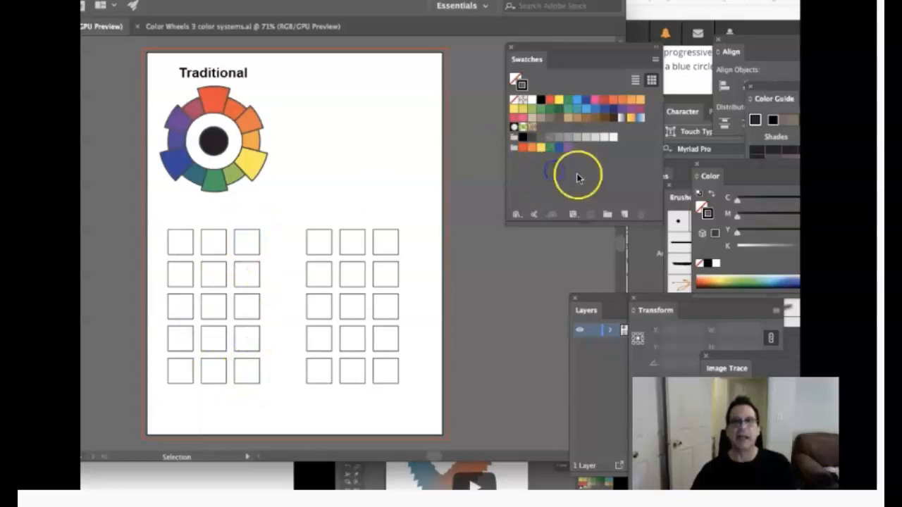
left_click(612, 138)
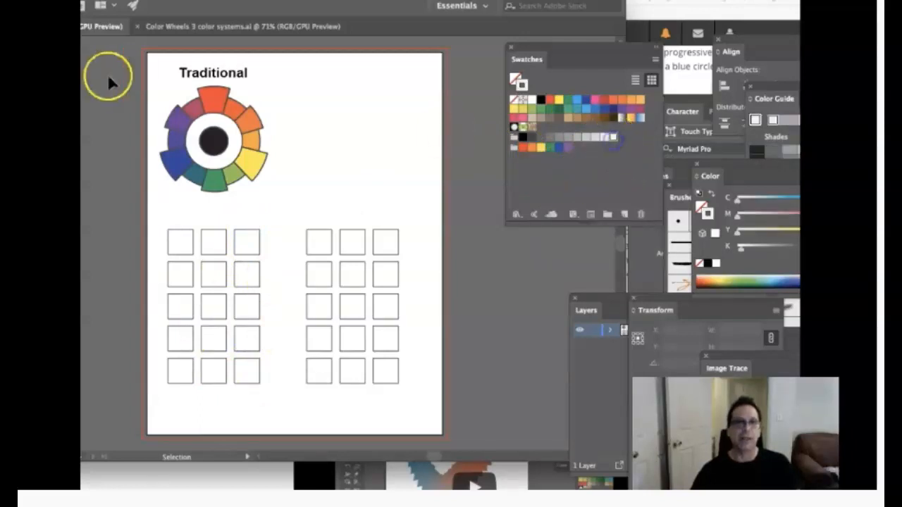
left_click_drag(43, 76, 108, 86)
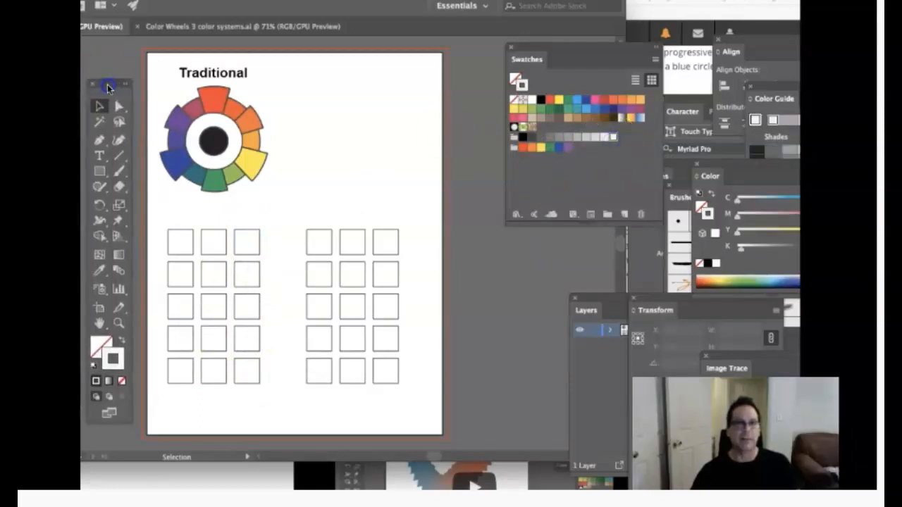
left_click(122, 341)
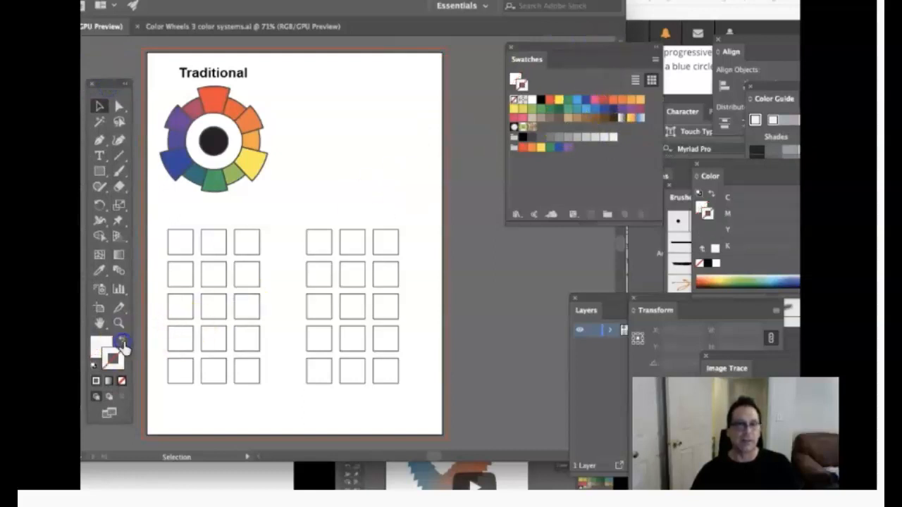
left_click(102, 349)
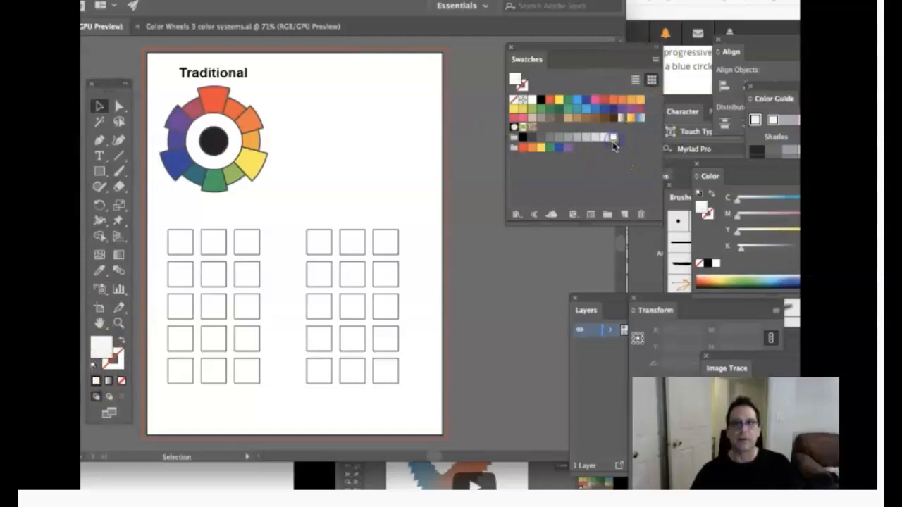
left_click_drag(100, 348, 176, 370)
left_click(106, 345)
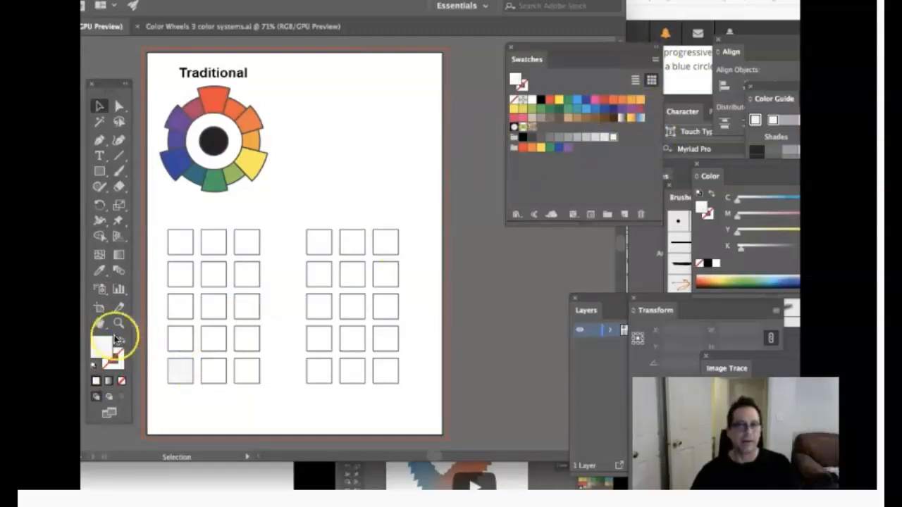
left_click_drag(103, 352, 317, 365)
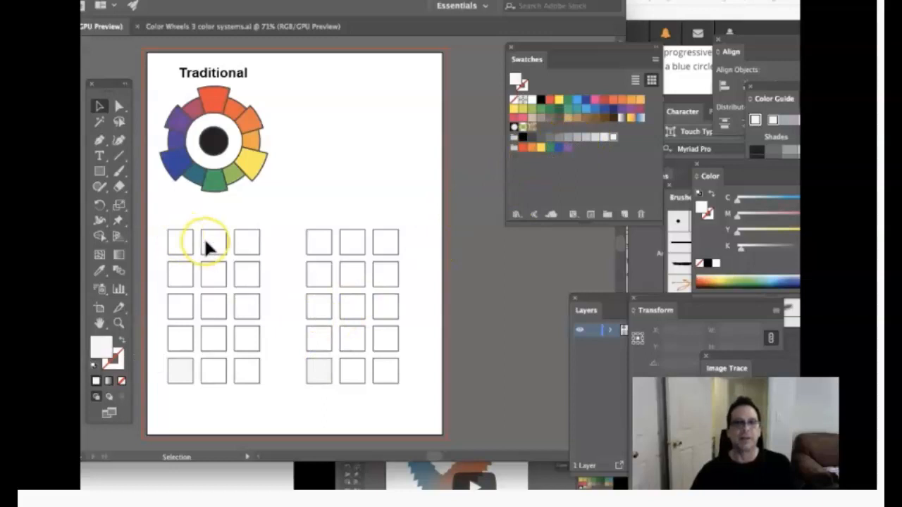
Fill the middle bottom-row square of both grids with medium gray and the last one with black.
left_click(561, 138)
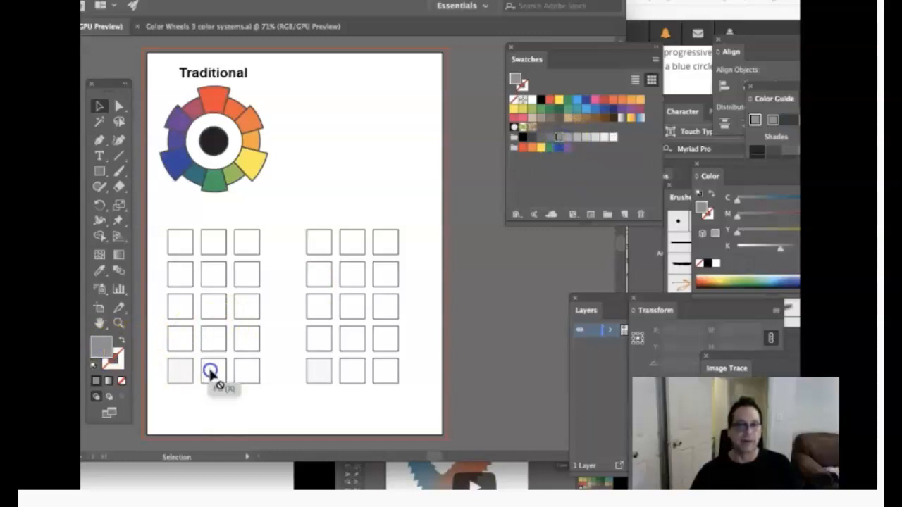
left_click_drag(98, 343, 205, 360)
left_click_drag(99, 346, 346, 361)
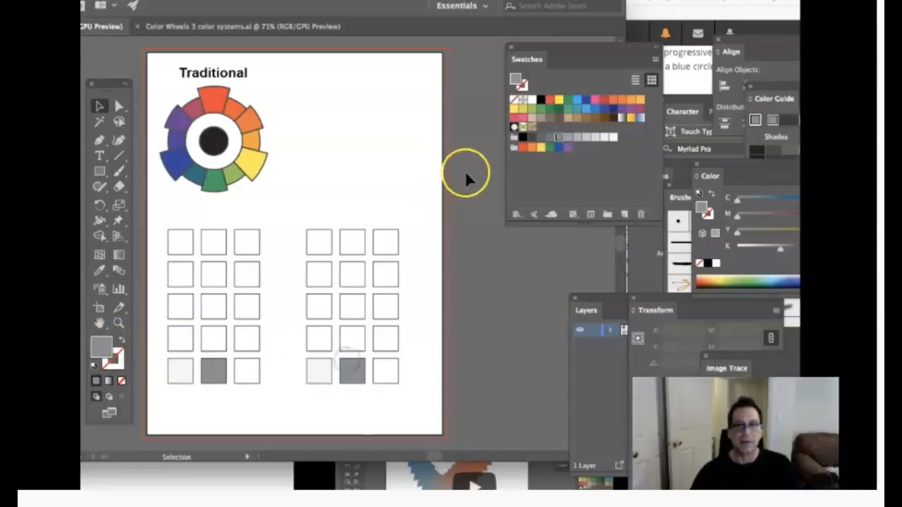
left_click(524, 138)
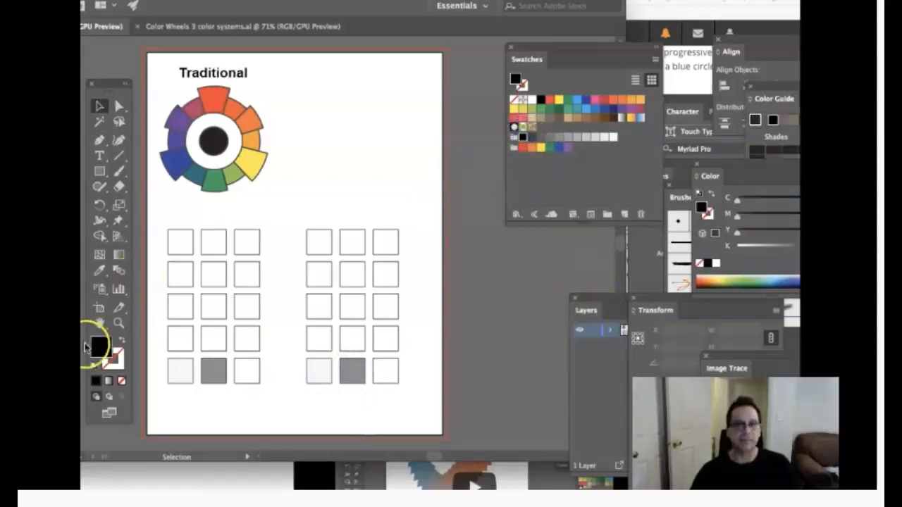
left_click_drag(101, 345, 381, 361)
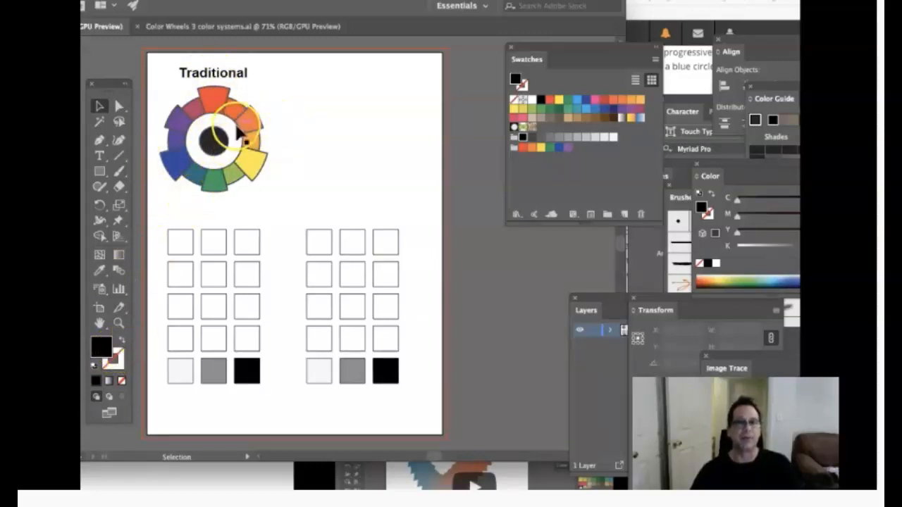
Fill the three top-row squares of the left grid with the orange from the color wheel's large orange wedge.
left_click(98, 105)
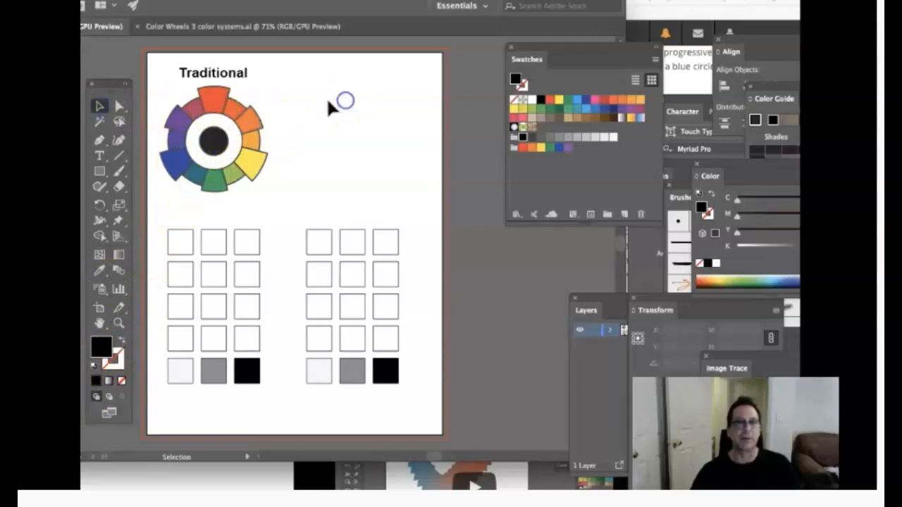
left_click(251, 126)
left_click_drag(101, 347, 172, 241)
left_click_drag(132, 339, 211, 239)
left_click_drag(101, 352, 246, 243)
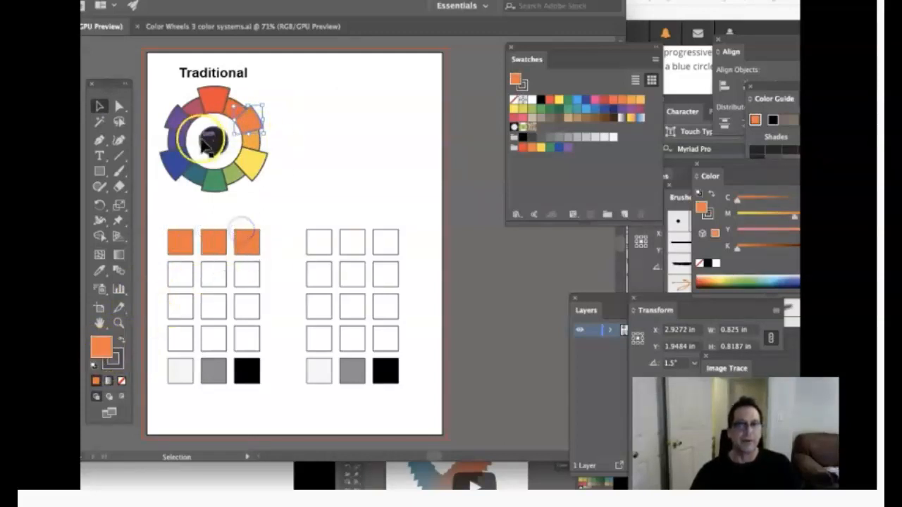
Fill the three top-row squares of the right grid with the blue from the color wheel's large blue wedge.
left_click(175, 162)
left_click_drag(137, 340, 319, 241)
left_click_drag(125, 346, 350, 240)
left_click_drag(115, 324, 380, 239)
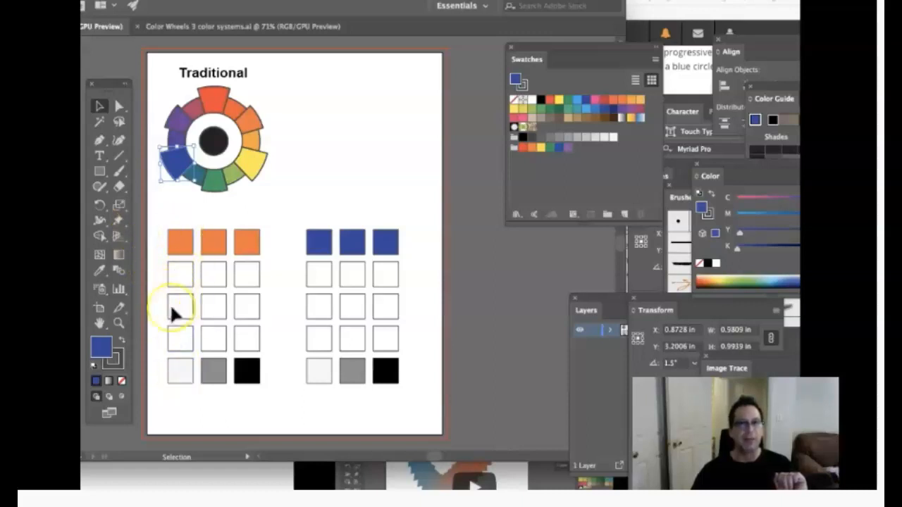
Set the Blend options to Specified Steps spacing with 3 steps.
double_click(120, 277)
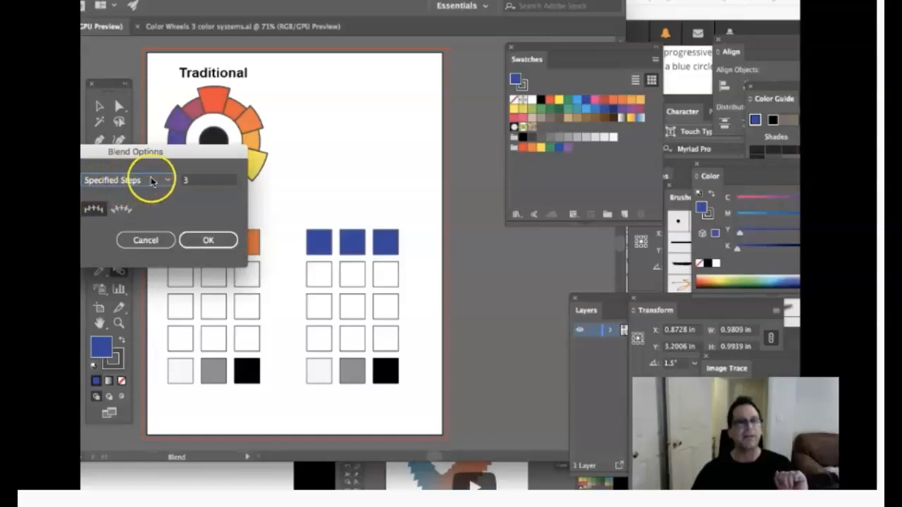
left_click_drag(176, 152, 317, 98)
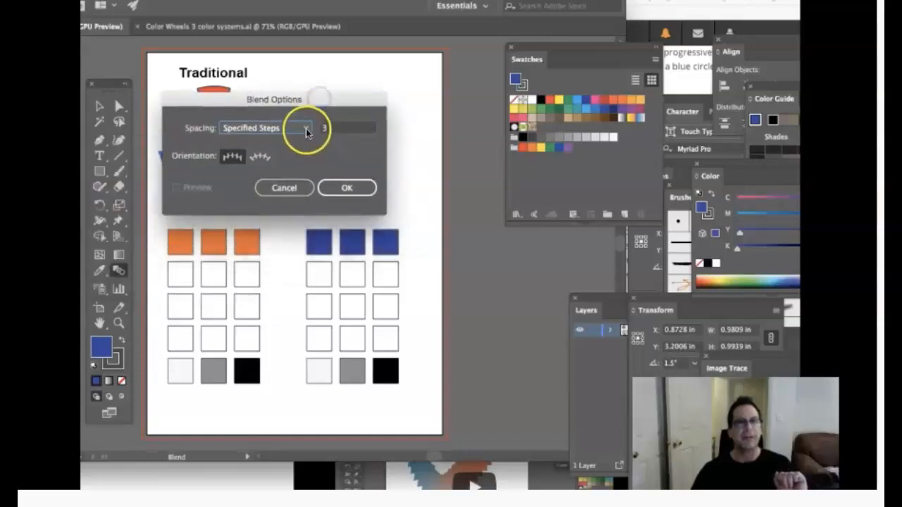
left_click(304, 129)
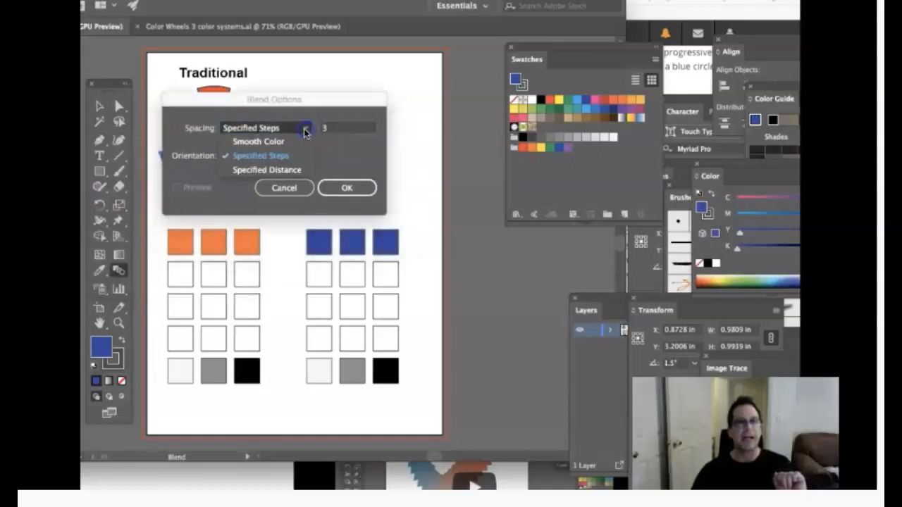
left_click(262, 155)
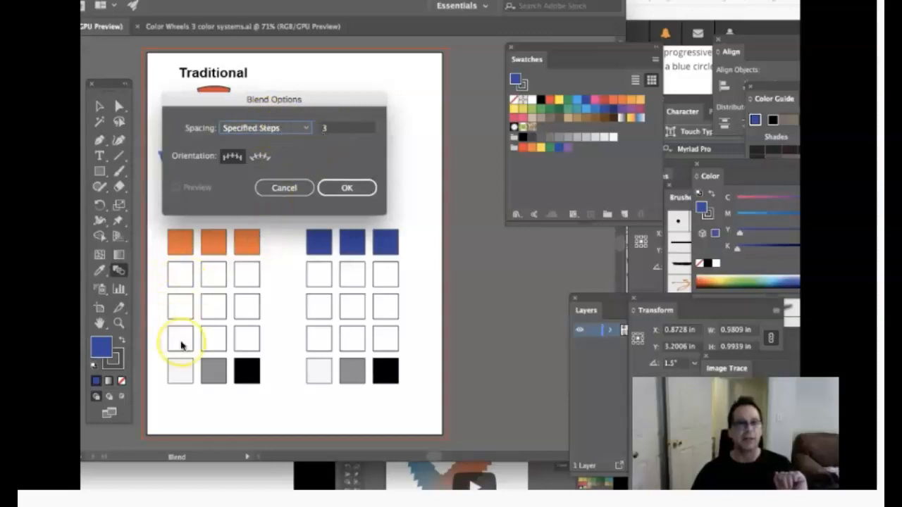
left_click(343, 189)
Blend the orange top square of the left grid's first column into its light gray bottom square, using the 3-step setting.
left_click(350, 242)
left_click(310, 376)
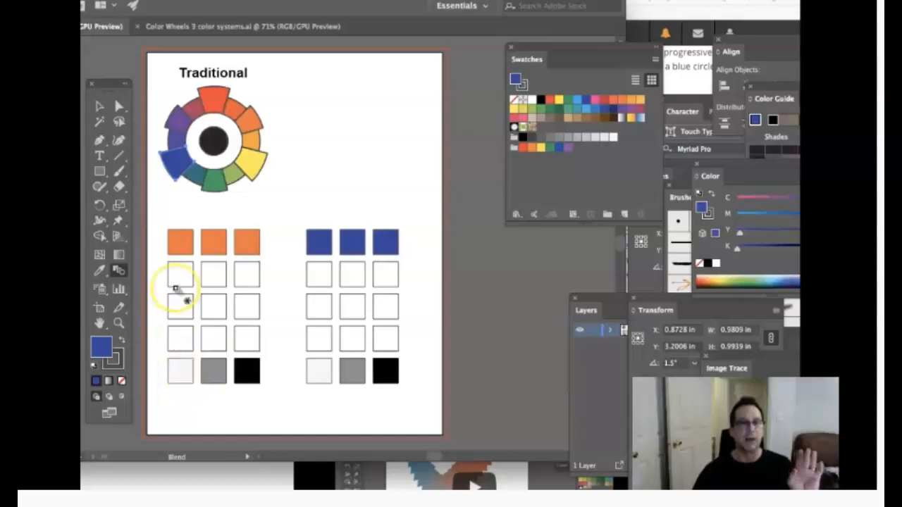
left_click(181, 242)
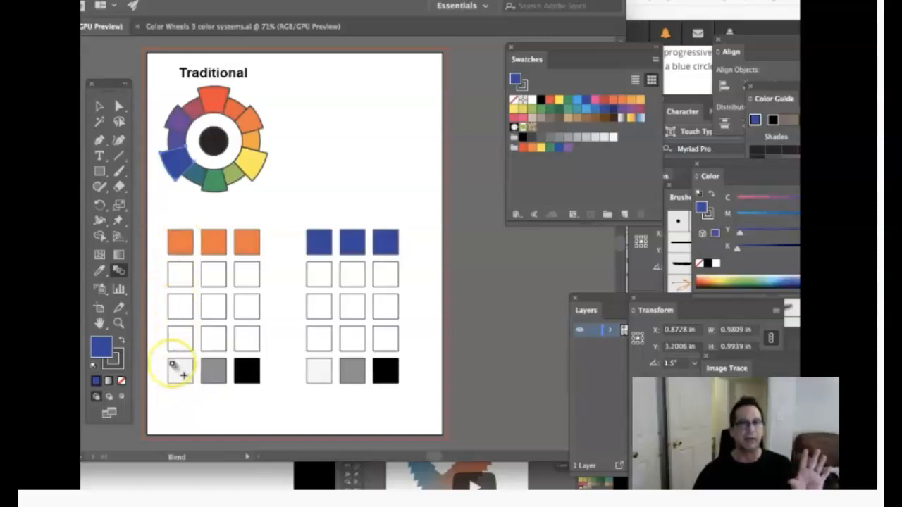
left_click(178, 371)
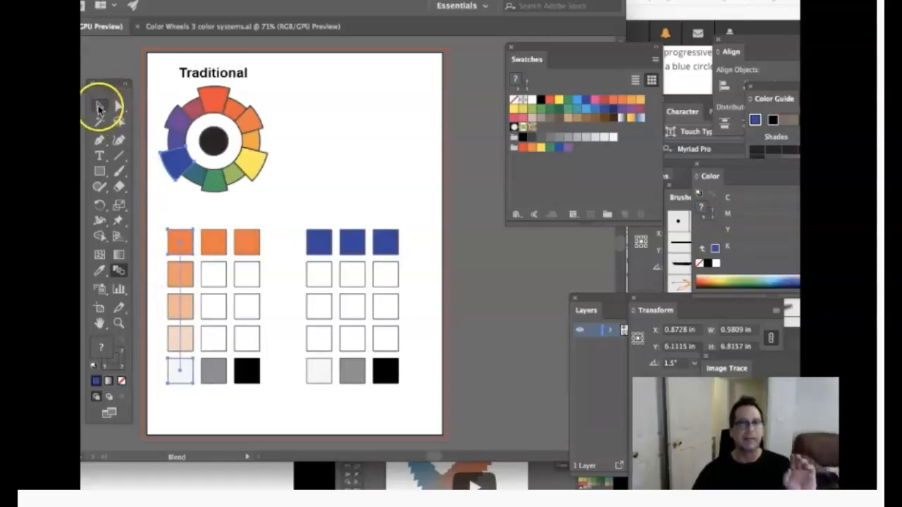
left_click(98, 105)
left_click(356, 91)
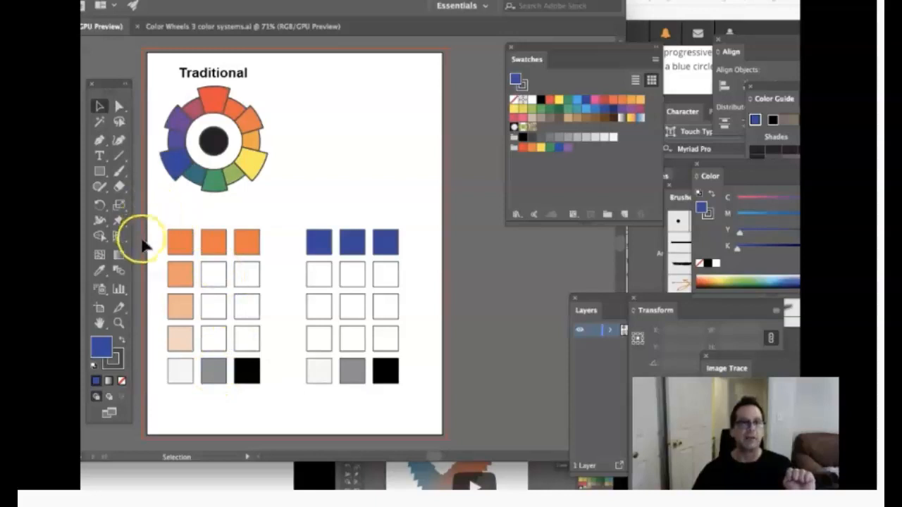
Blend the orange top square of the left grid's middle column into its medium gray bottom square.
left_click(118, 273)
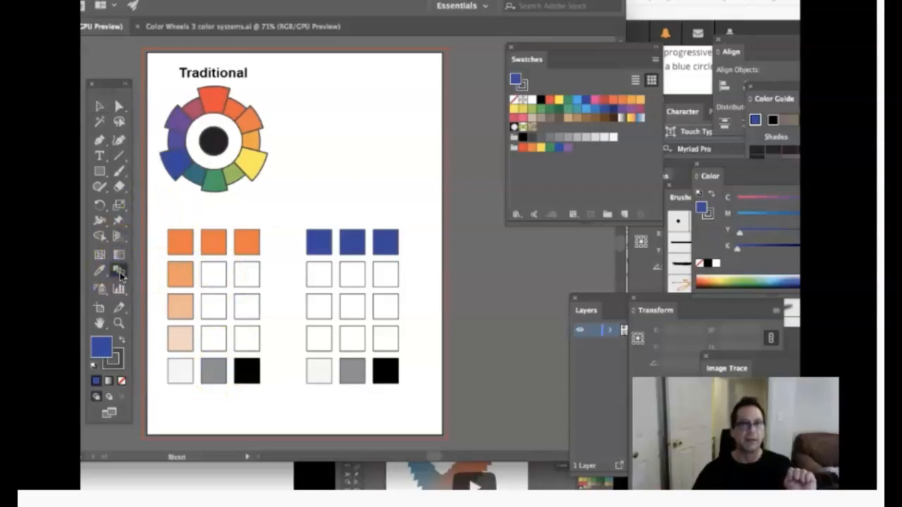
left_click(210, 245)
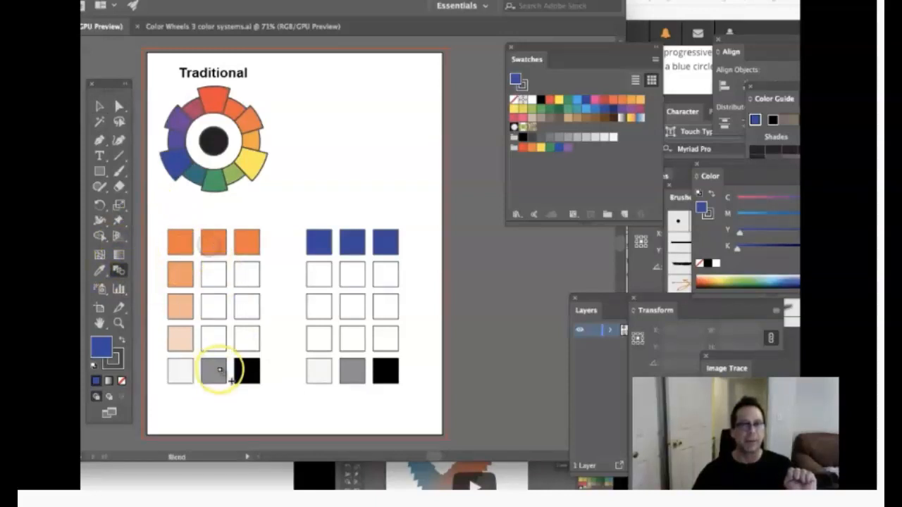
left_click(219, 370)
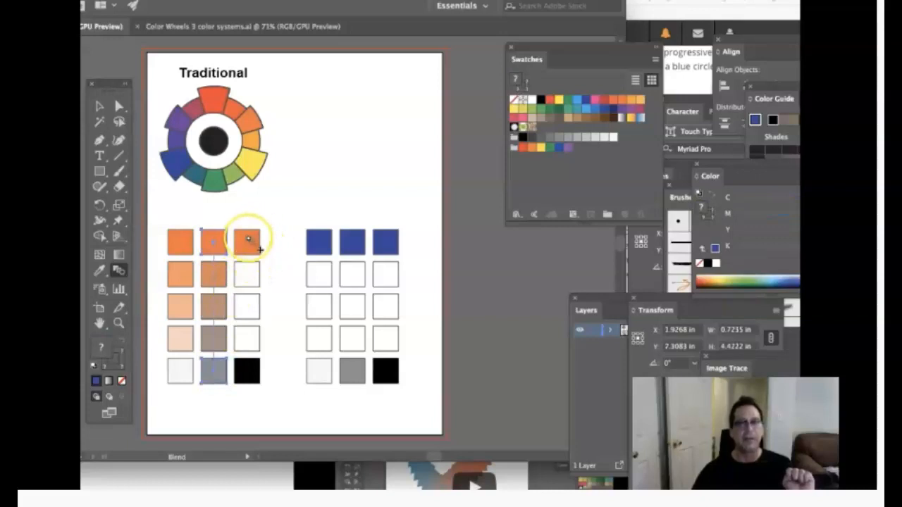
left_click(98, 104)
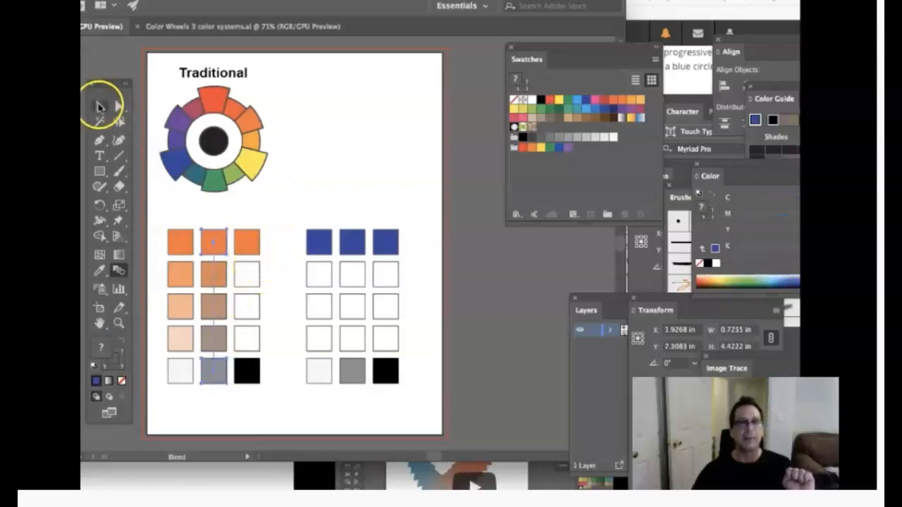
left_click(302, 88)
Blend the orange top square of the left grid's last column into its black bottom square.
left_click(119, 270)
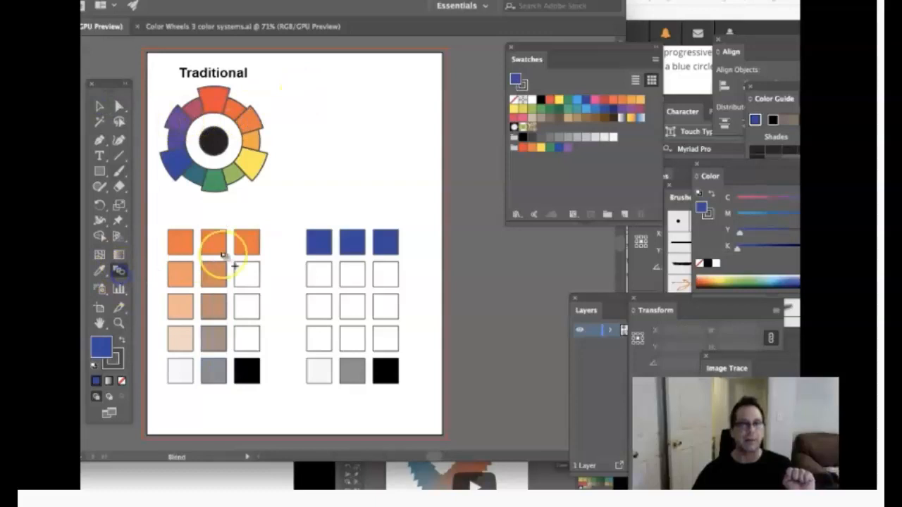
left_click(252, 242)
left_click(246, 372)
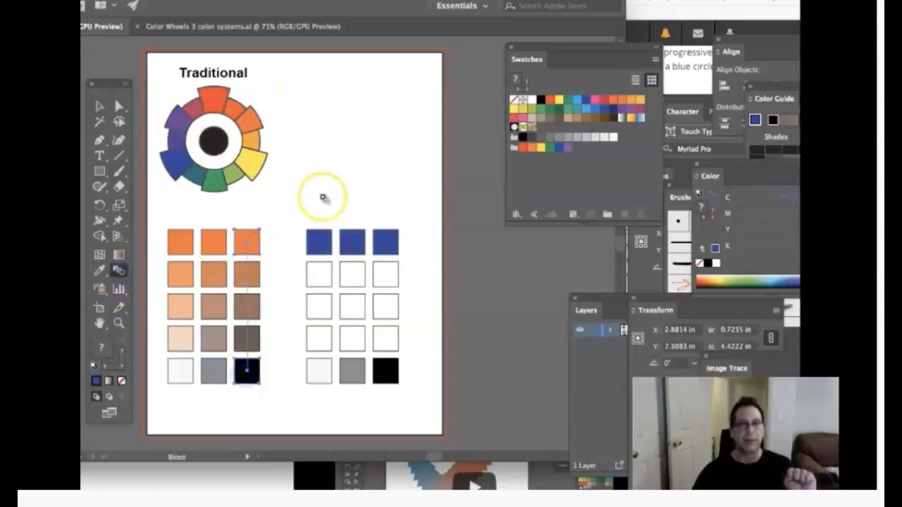
left_click(98, 105)
left_click(372, 161)
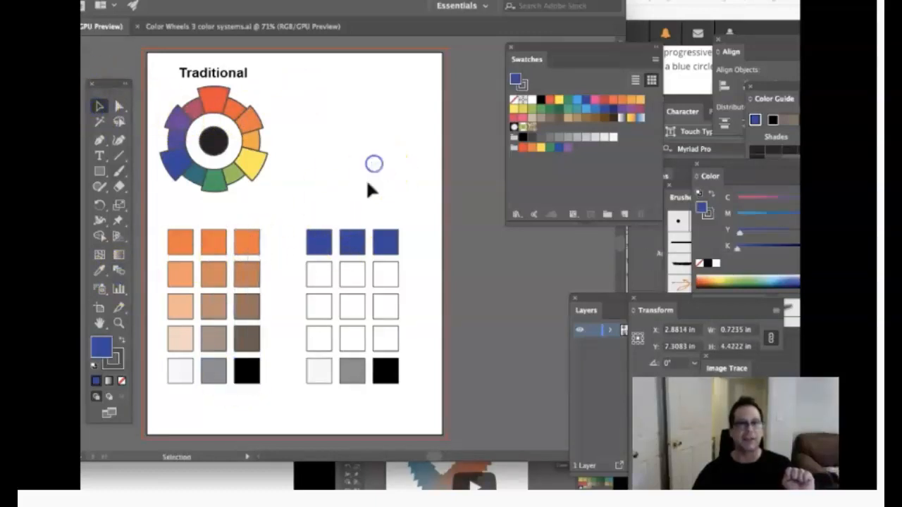
left_click(232, 237)
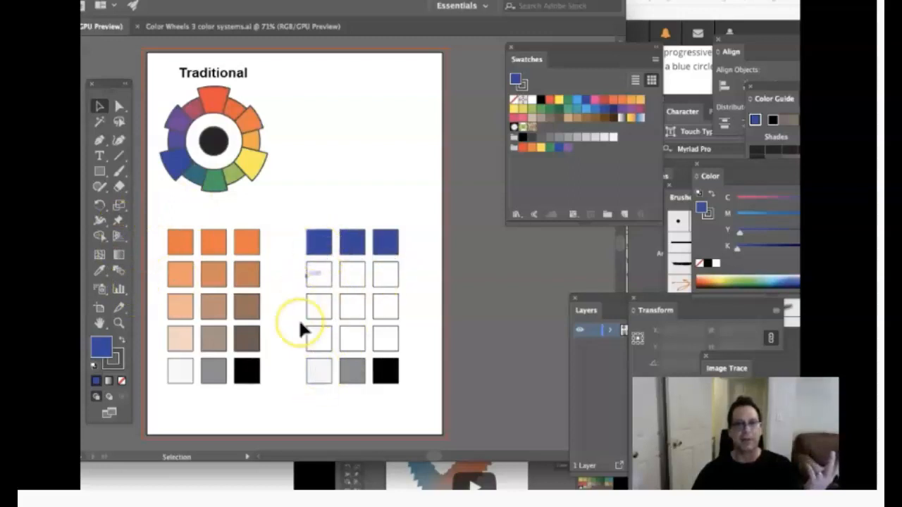
Blend the blue top square of the right grid's first column into its light gray bottom square.
left_click(118, 272)
left_click(314, 250)
left_click(314, 371)
left_click(99, 105)
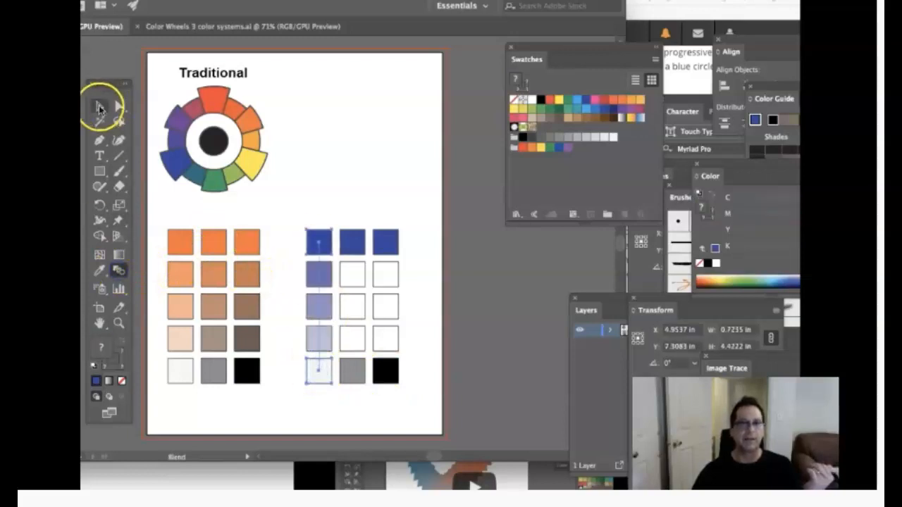
left_click(357, 87)
Blend the blue top square of the right grid's middle column into its medium gray bottom square.
left_click(117, 272)
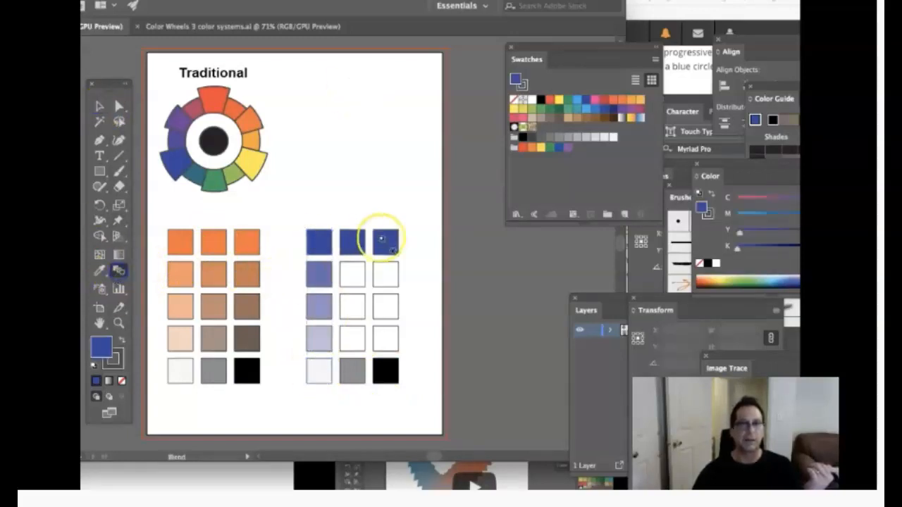
left_click(353, 243)
left_click(352, 374)
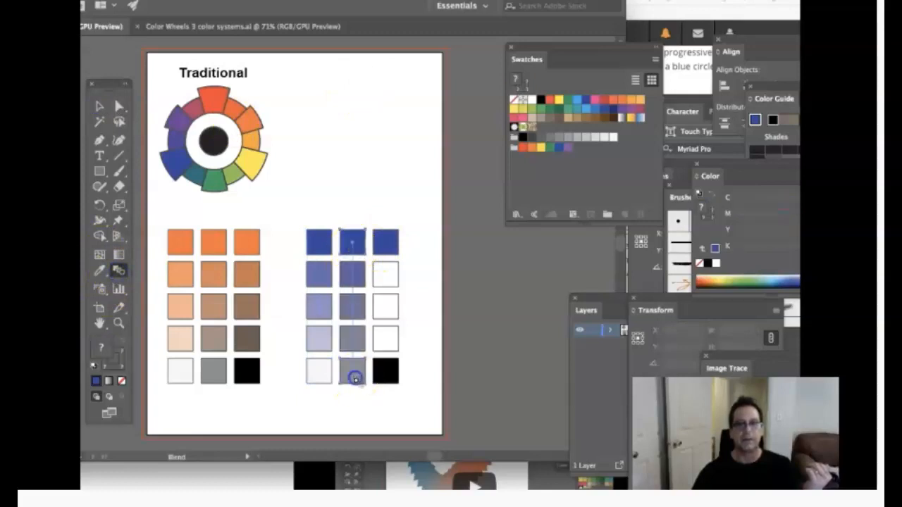
left_click(99, 107)
left_click(336, 93)
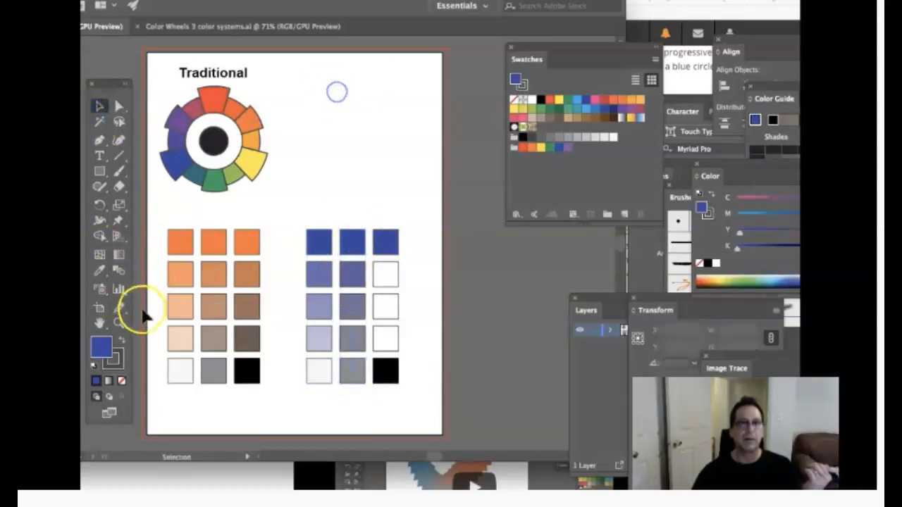
Blend the blue top square of the right grid's last column into its black bottom square and clear the selection.
left_click(119, 272)
left_click(388, 247)
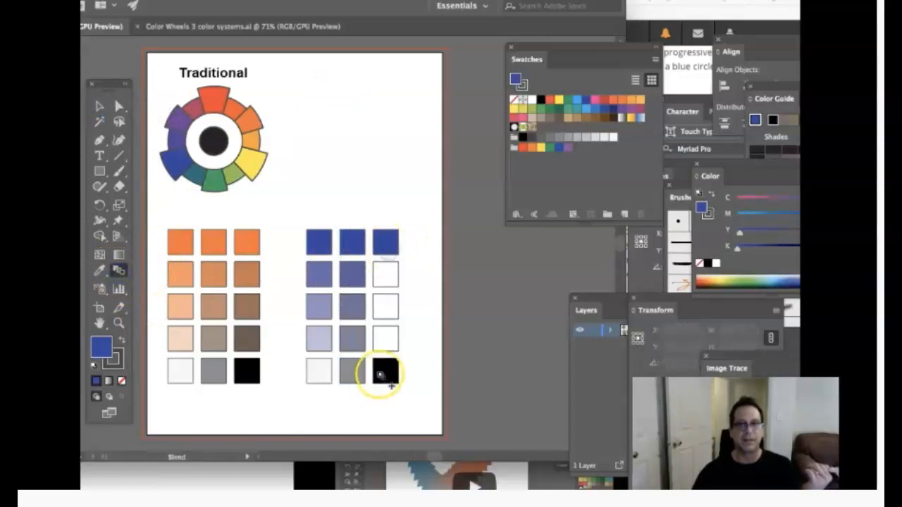
left_click(381, 373)
left_click(102, 106)
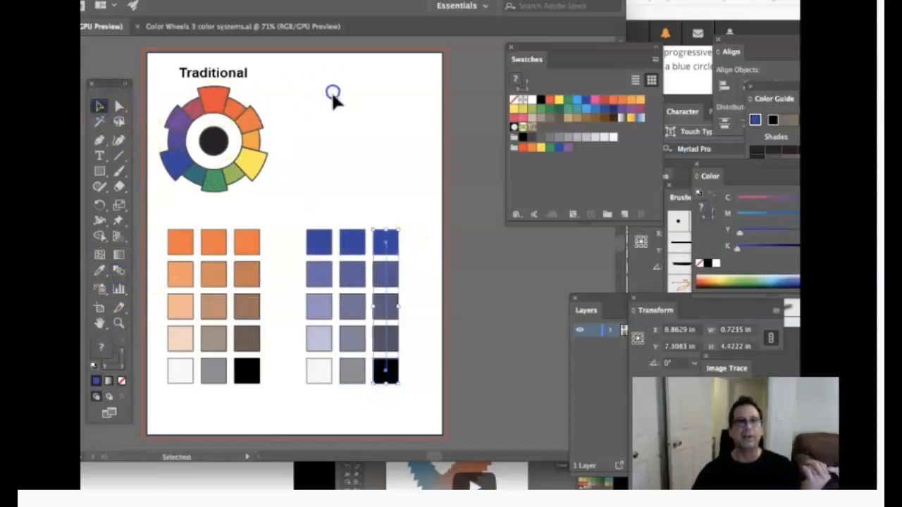
left_click(331, 90)
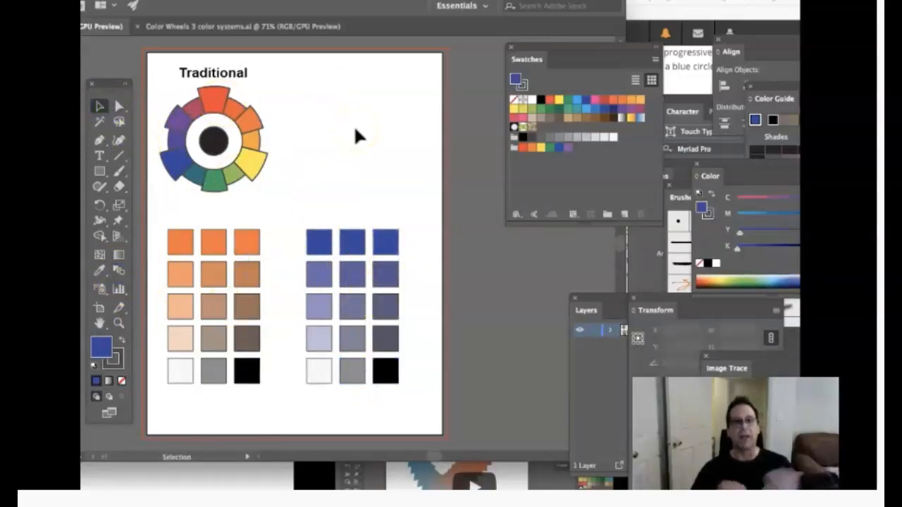